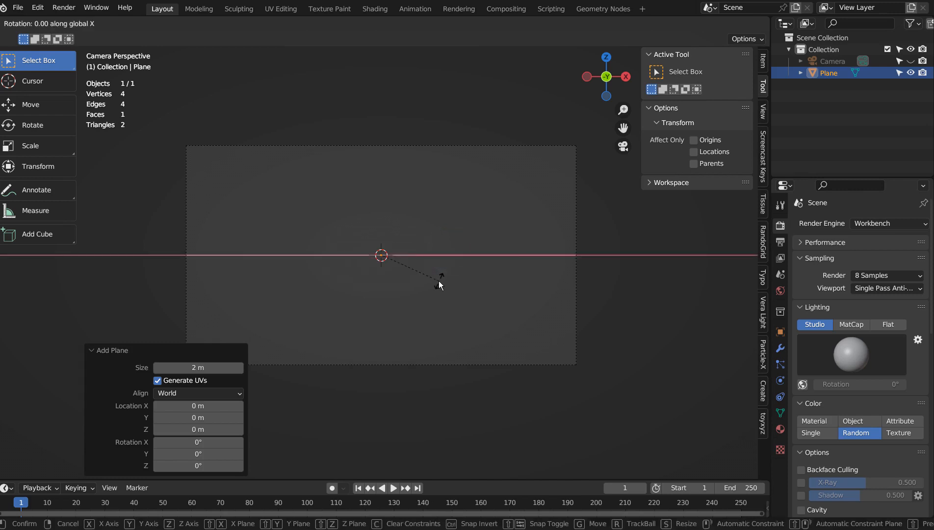
# Rotate the new plane 90° about the X axis and stretch it along X by a factor of about 8.475.
pyautogui.press('9')
pyautogui.press('0')
pyautogui.press('Return')
pyautogui.press('s')
pyautogui.press('x')
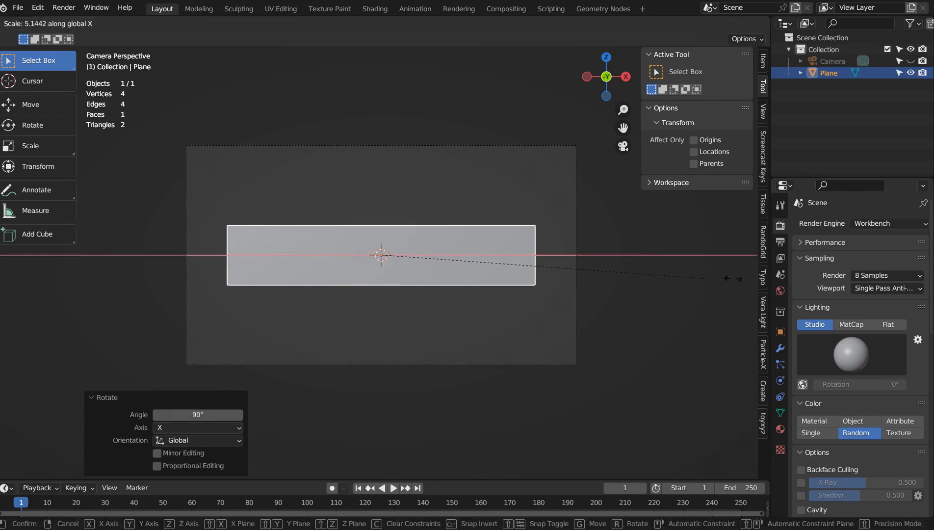
pyautogui.click(140, 271)
# Lower the plane about 2.68 m along Z and enlarge it vertically past the lower edge of the camera frame.
pyautogui.press('g')
pyautogui.press('z')
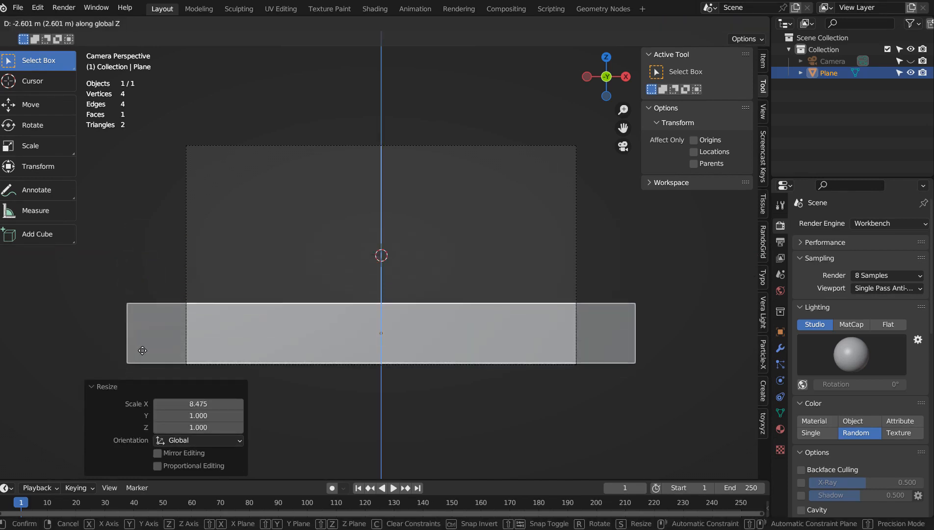
pyautogui.click(142, 352)
pyautogui.press('s')
pyautogui.press('z')
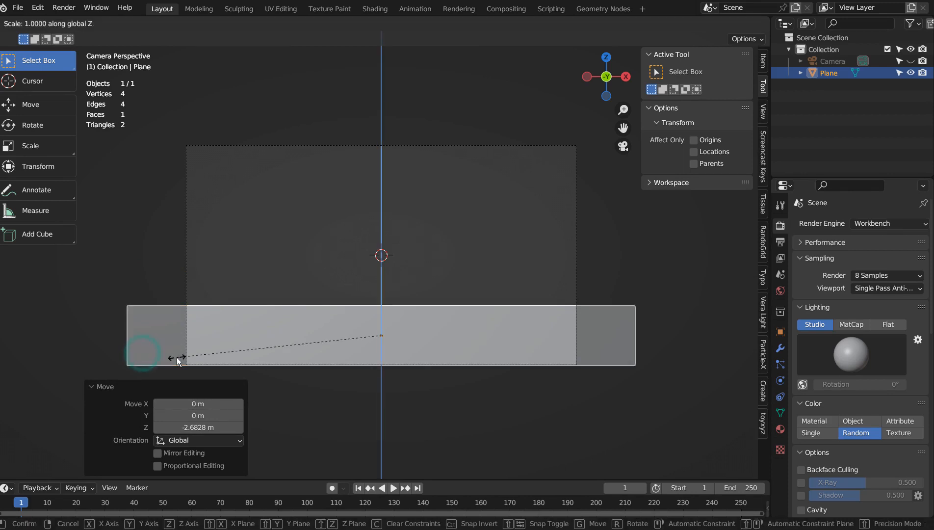
pyautogui.click(37, 414)
pyautogui.click(537, 254)
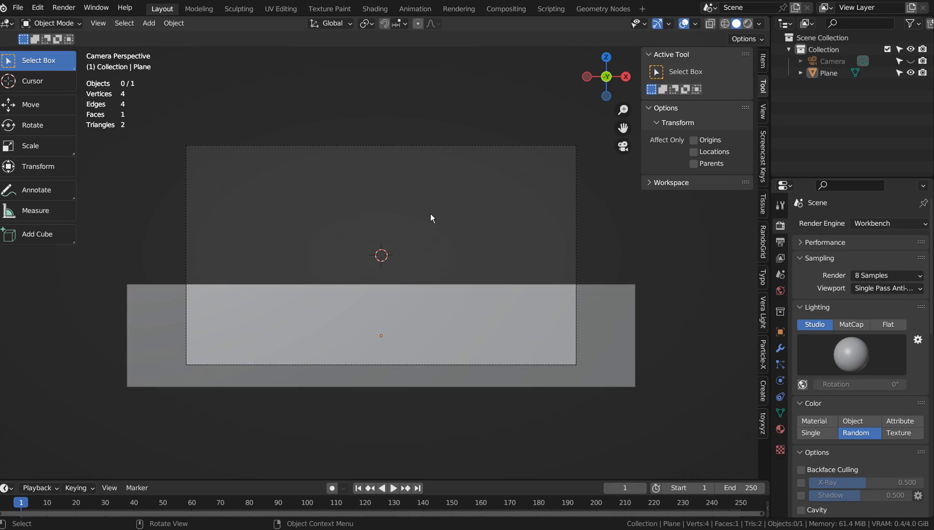
# Add a 2 m cube and lower it about 1.13 m along Z.
pyautogui.hotkey('shift', 'a')
pyautogui.moveTo(431, 213)
pyautogui.click(458, 225)
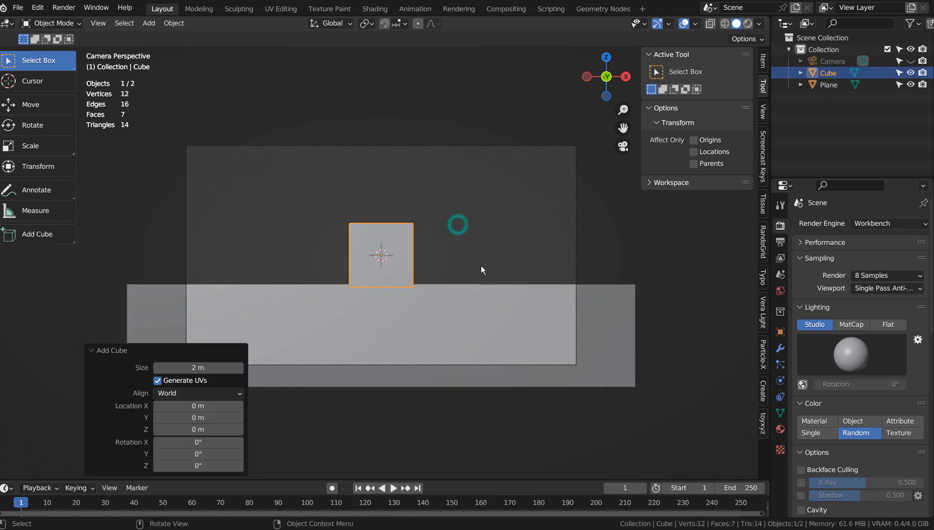
pyautogui.press('g')
pyautogui.press('z')
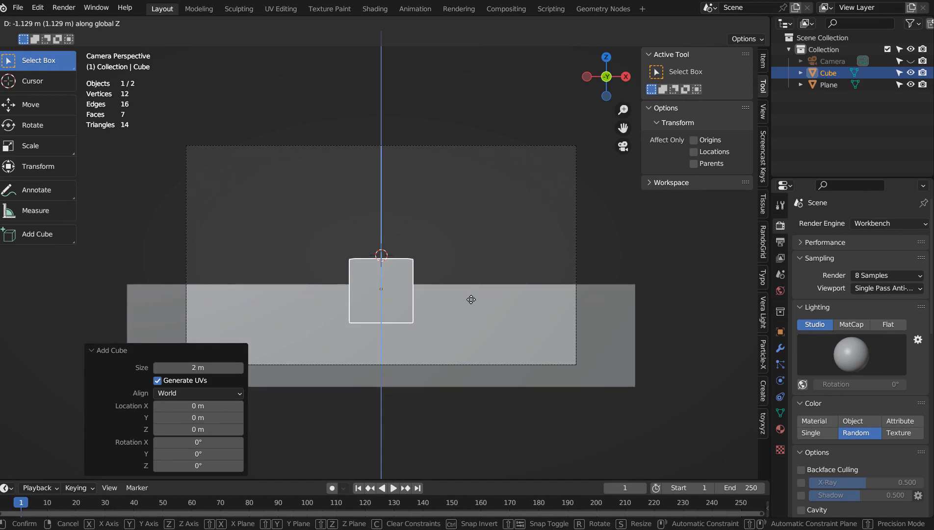
pyautogui.click(471, 299)
# Stretch the cube along X by about 2.795, and scale it uniformly by about 1.312.
pyautogui.press('s')
pyautogui.press('x')
pyautogui.click(633, 293)
pyautogui.press('s')
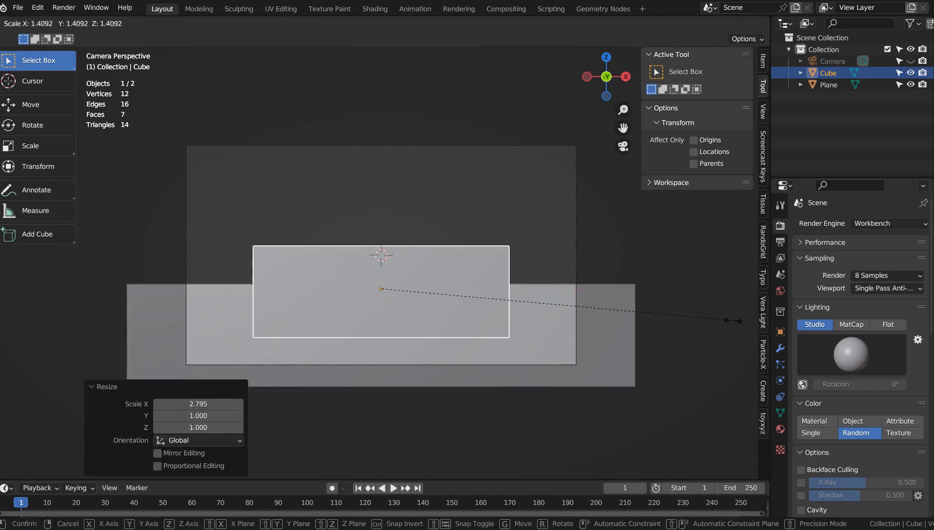
pyautogui.click(711, 319)
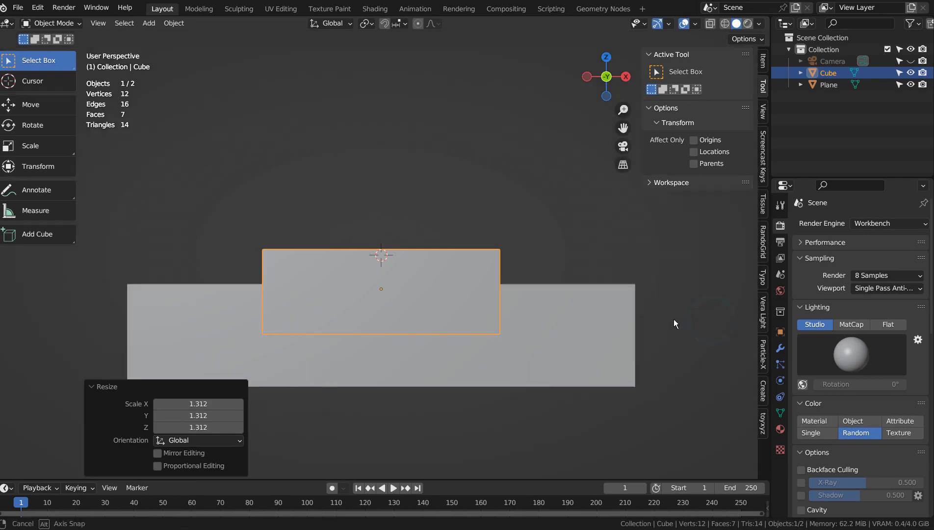
# Duplicate the box in the side view, placing the copy about 2.61 m along Y and 2.56 m up as an open lid.
pyautogui.moveTo(673, 319); pyautogui.dragTo(572, 325)
pyautogui.press('KP_3')
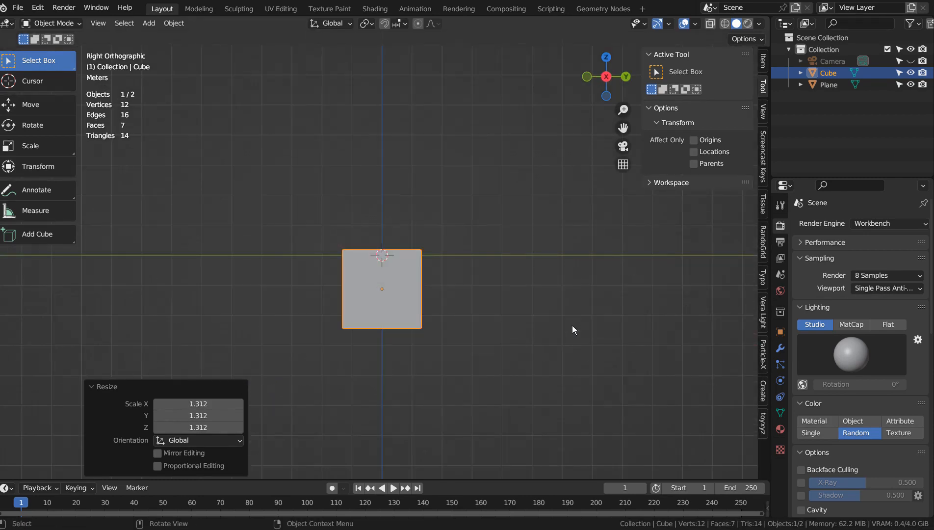
pyautogui.hotkey('shift', 'd')
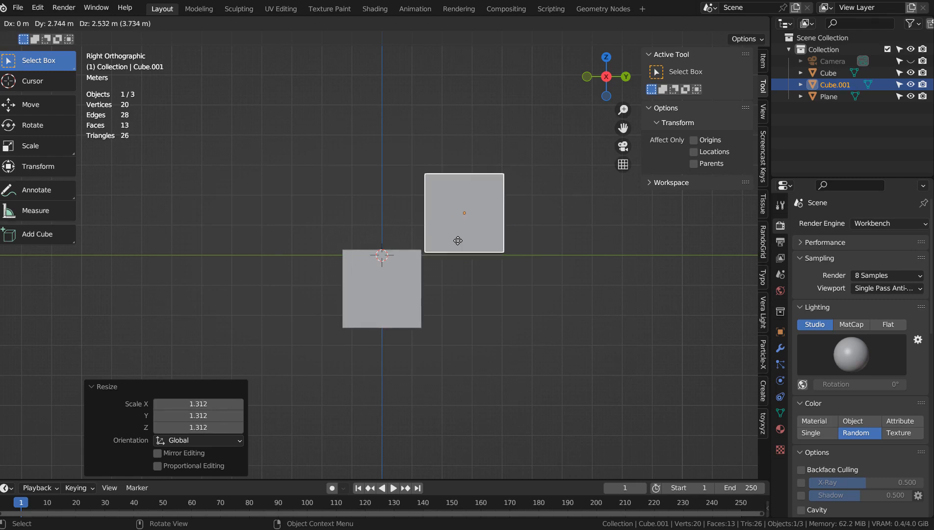
pyautogui.click(454, 241)
pyautogui.press('KP_1')
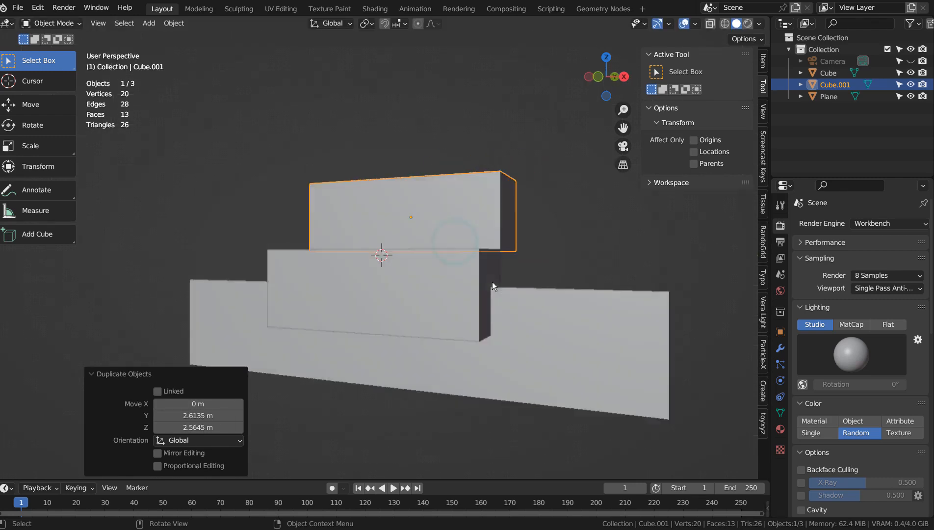
pyautogui.press('KP_0')
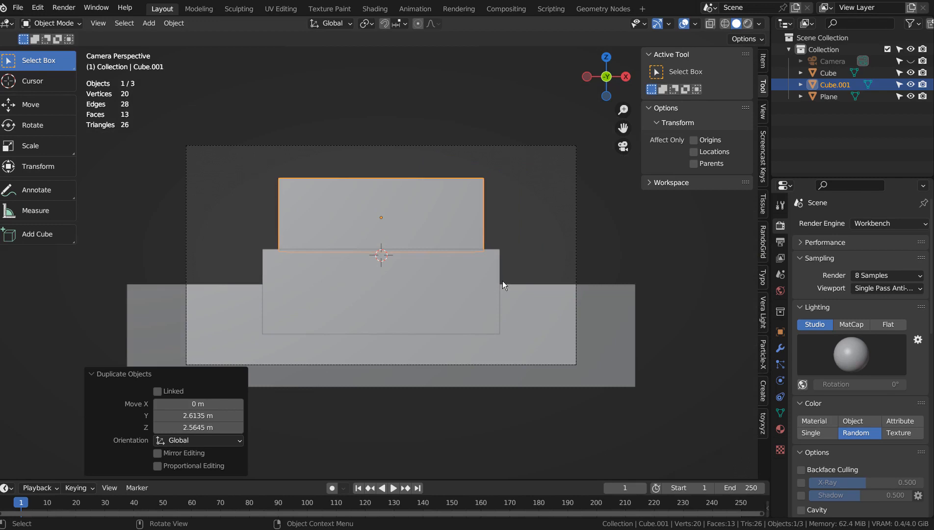
# Select the plane and both boxes and rotate them together by about -11.1° in the side view.
pyautogui.moveTo(418, 199); pyautogui.dragTo(514, 347)
pyautogui.press('KP_3')
pyautogui.press('r')
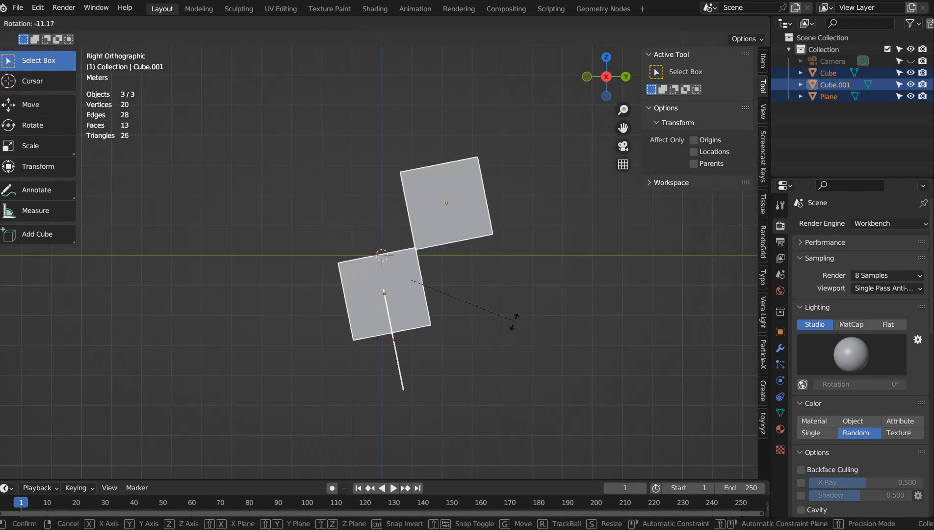
pyautogui.click(513, 321)
pyautogui.press('KP_0')
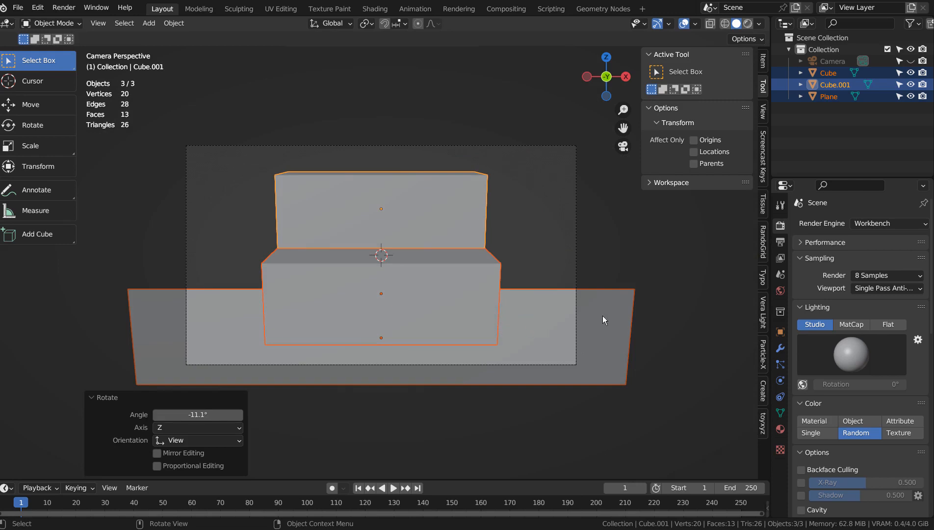
pyautogui.click(553, 250)
# Scale the plane uniformly by about 1.16 and raise it about 0.82 m along Z.
pyautogui.click(549, 329)
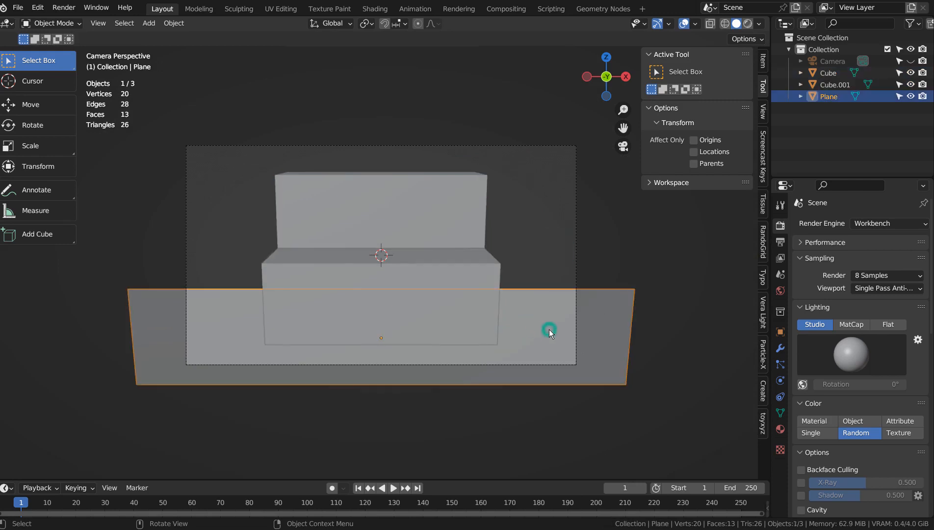
pyautogui.press('s')
pyautogui.click(575, 317)
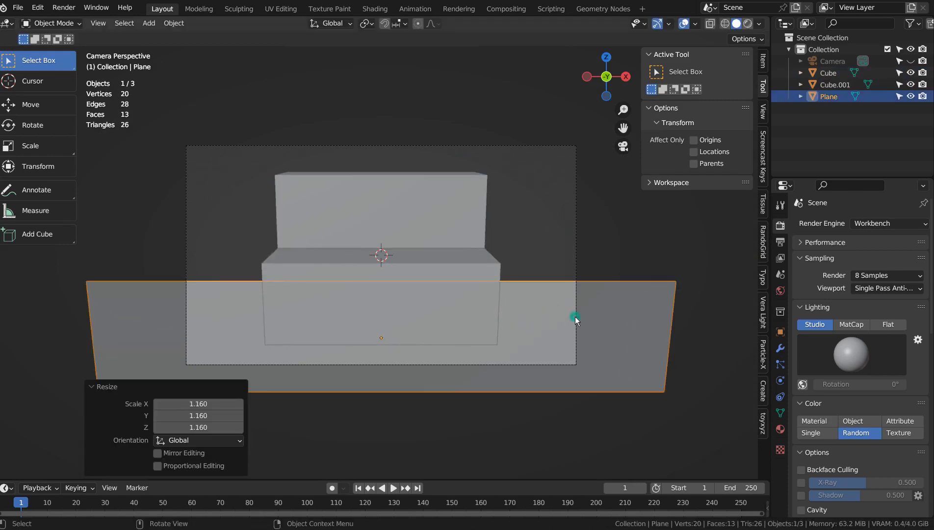
pyautogui.press('g')
pyautogui.press('z')
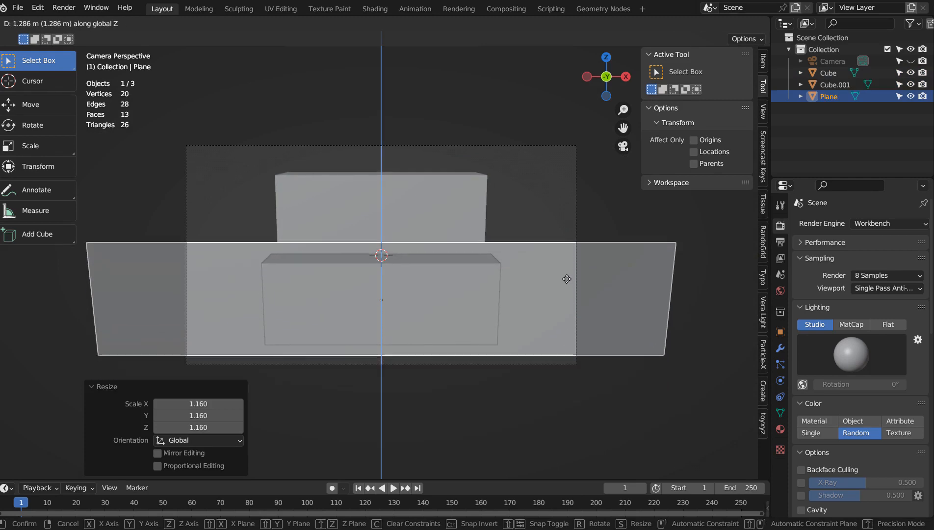
pyautogui.click(562, 292)
# Move the plane behind the boxes in the side view, about 5.21 m along Y and 0.25 m up.
pyautogui.press('KP_3')
pyautogui.press('g')
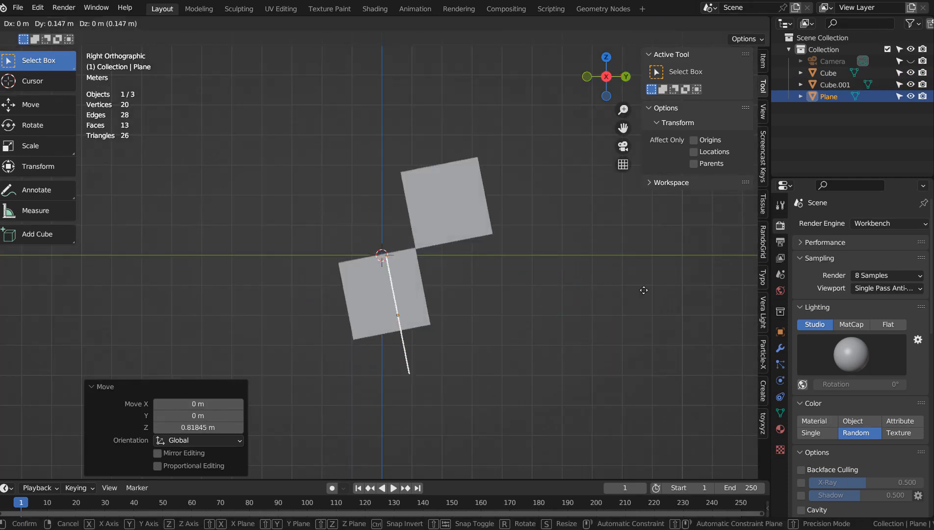
pyautogui.press('KP_0')
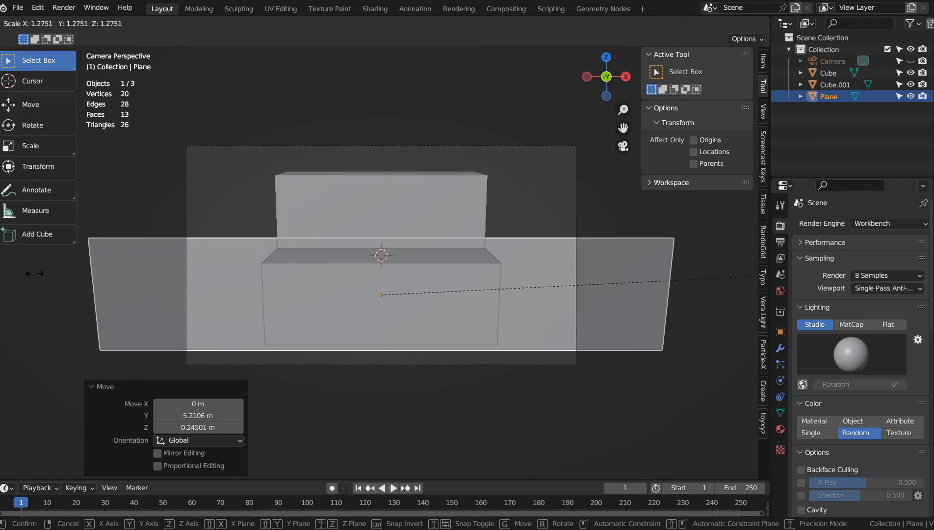
# Scale the plane uniformly by about 1.463 and lower it about 0.41 m along Z.
pyautogui.click(94, 264)
pyautogui.press('g')
pyautogui.press('z')
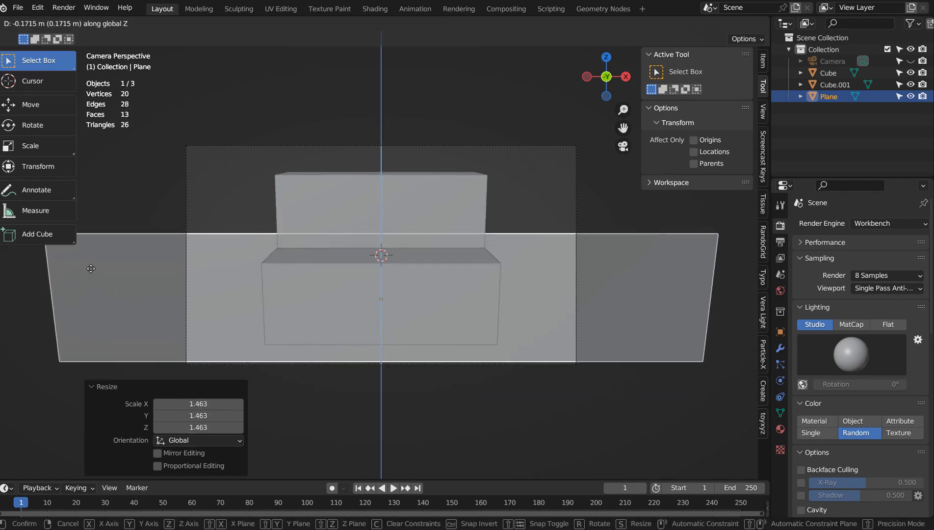
pyautogui.click(89, 274)
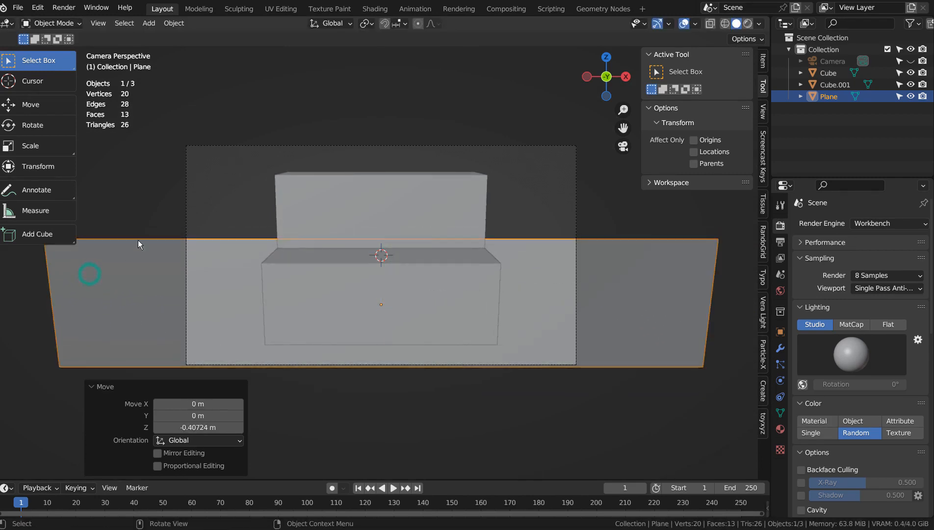
# Select both boxes and narrow them along X to about 0.75 of their width.
pyautogui.click(285, 206)
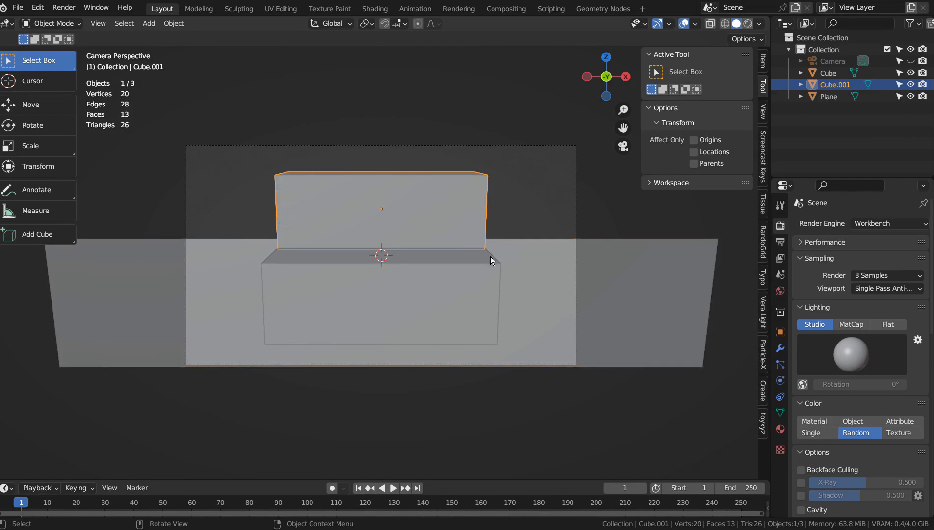
pyautogui.keyDown('shift'); pyautogui.click(475, 269); pyautogui.keyUp('shift')
pyautogui.press('s')
pyautogui.press('x')
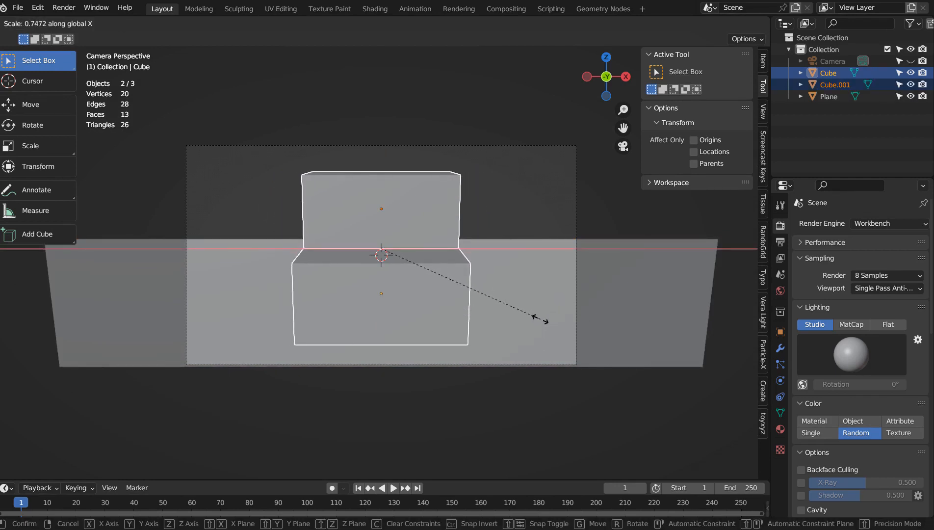
pyautogui.click(540, 319)
pyautogui.click(499, 198)
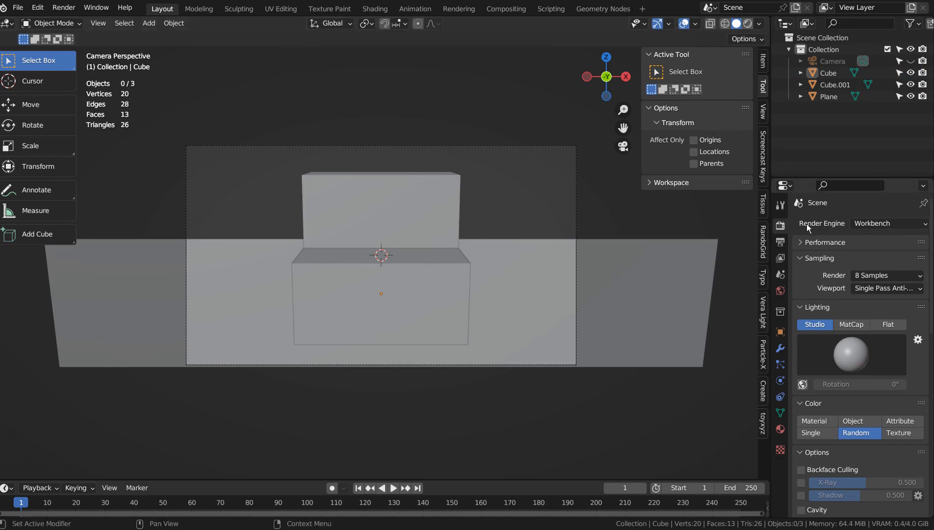
# Show the viewport in rendered shading and replace the upper box with an in-place duplicate, deleting the original, to change its random colour.
pyautogui.click(747, 23)
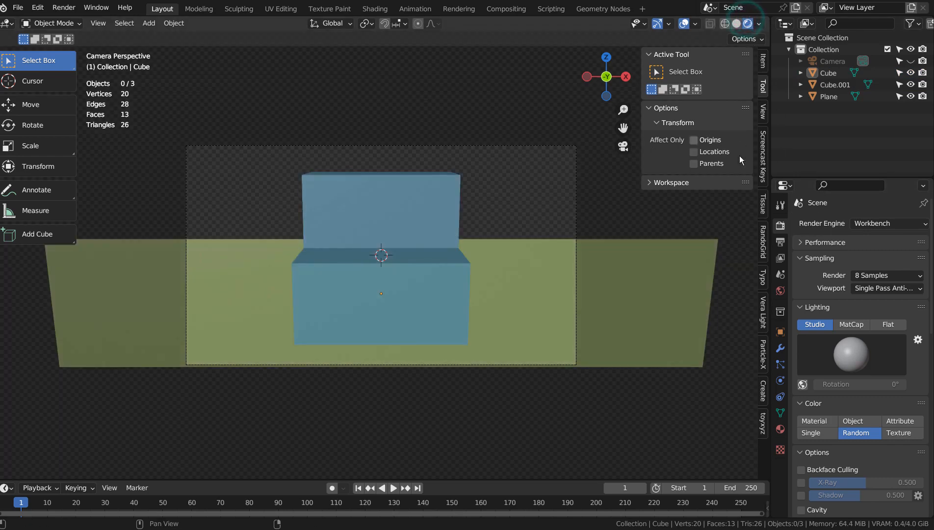
pyautogui.click(434, 204)
pyautogui.hotkey('shift', 'd')
pyautogui.press('Escape')
pyautogui.click(529, 202)
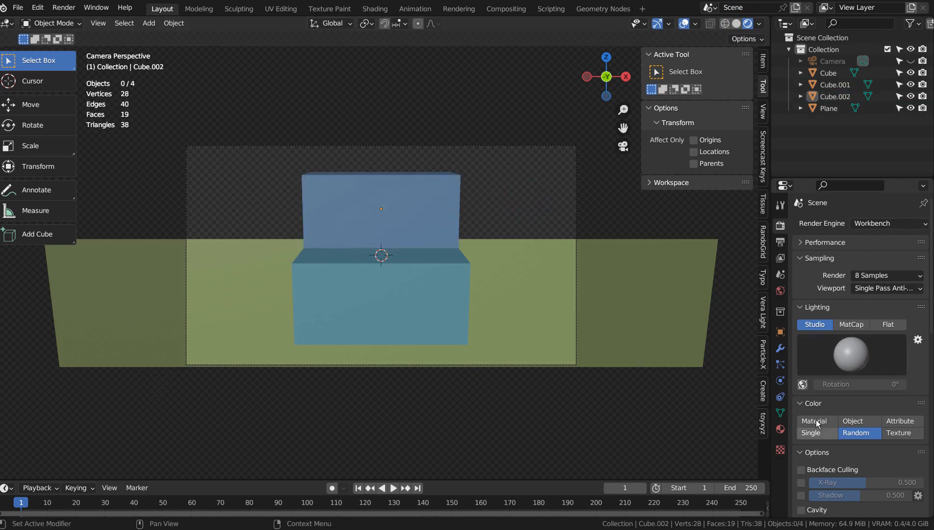
pyautogui.click(839, 87)
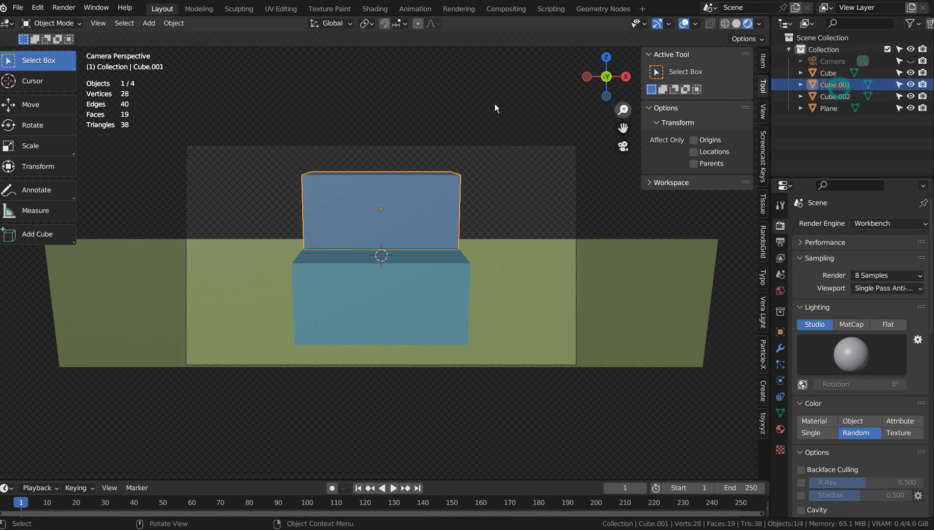
pyautogui.press('Delete')
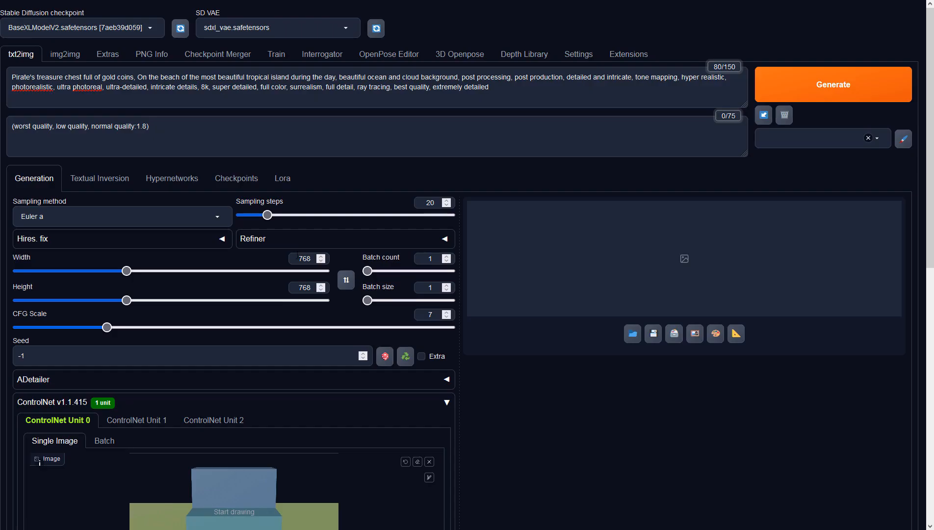
# In the Stable Diffusion web UI, set the txt2img image width to 1366.
pyautogui.doubleClick(297, 256)
pyautogui.write('1366')
# Set ControlNet Unit 0 to the Depth control type with preprocessor none and model sai_xl_depth_256lora.
pyautogui.scroll(-4, 334, 268)
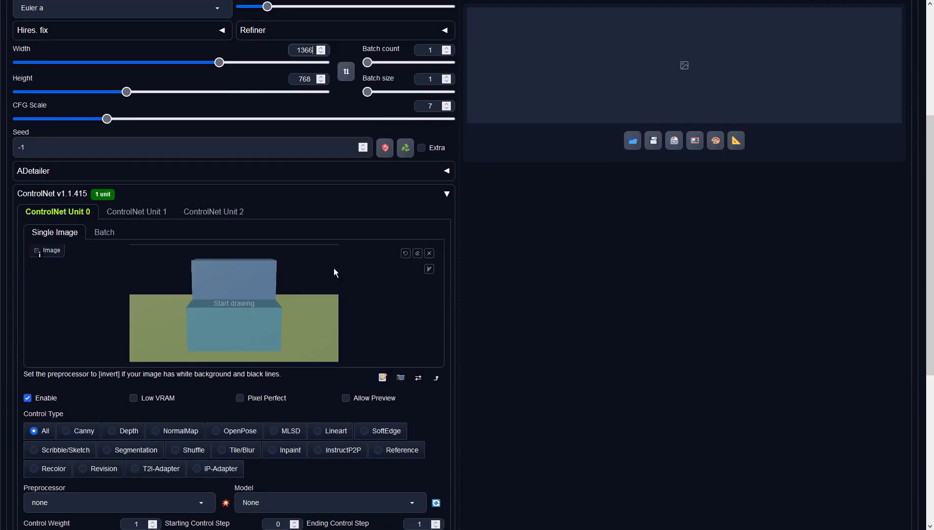
pyautogui.click(122, 435)
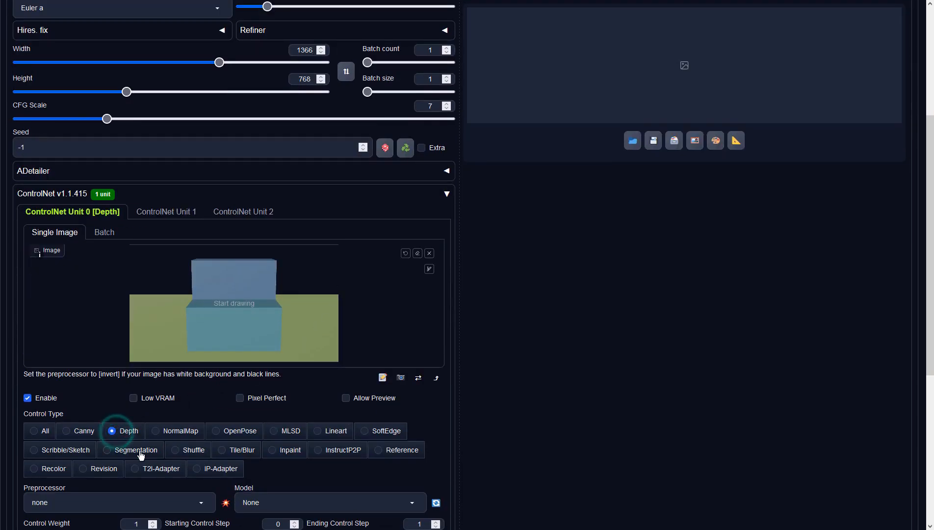
pyautogui.click(197, 501)
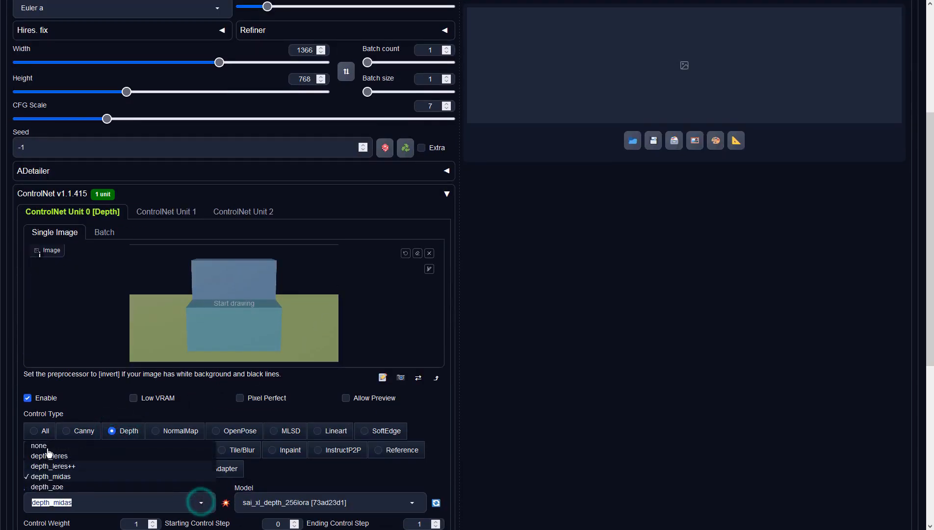
pyautogui.click(38, 445)
pyautogui.click(328, 501)
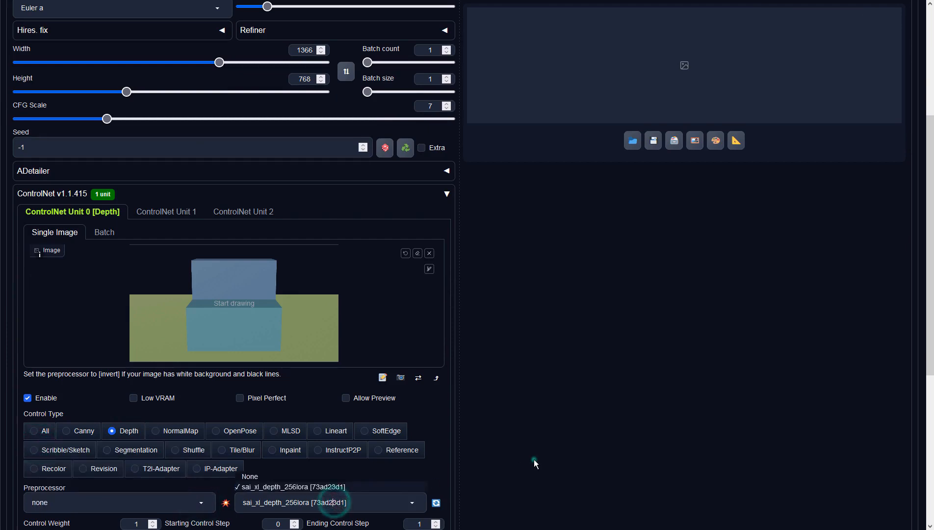
pyautogui.click(534, 459)
# Generate the treasure chest image from the prompt and view the result enlarged.
pyautogui.scroll(4, 677, 434)
pyautogui.click(804, 88)
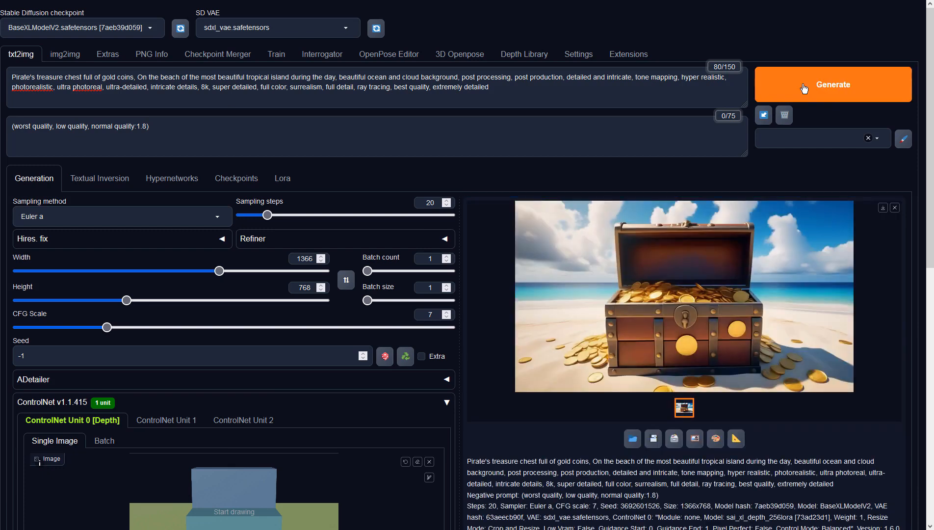
pyautogui.click(735, 297)
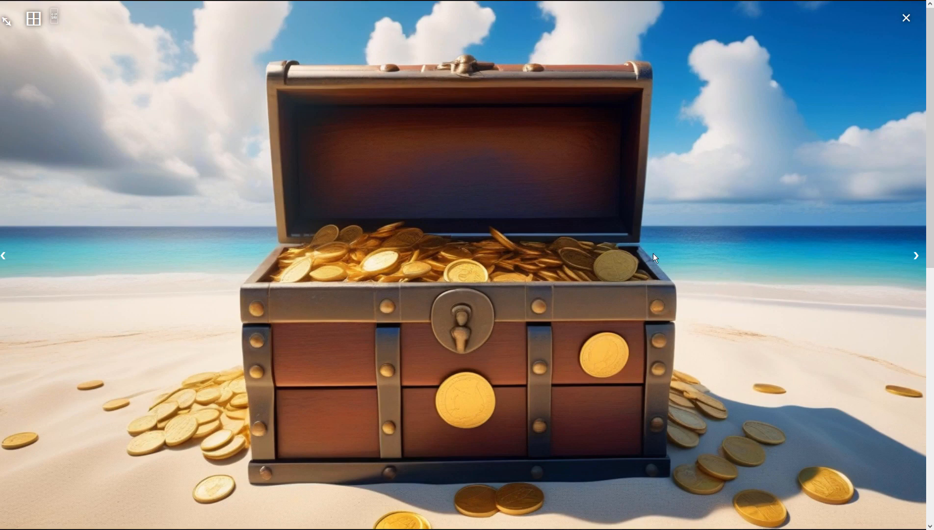
pyautogui.click(739, 217)
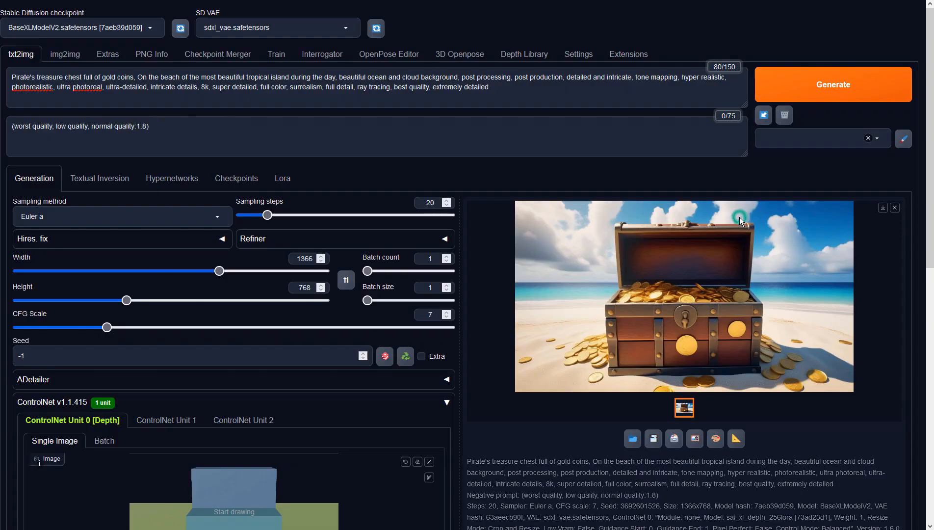
# Send the generated treasure chest image to img2img and set the sampling method to DPM++ 2M Karras.
pyautogui.click(695, 438)
pyautogui.scroll(-5, 502, 369)
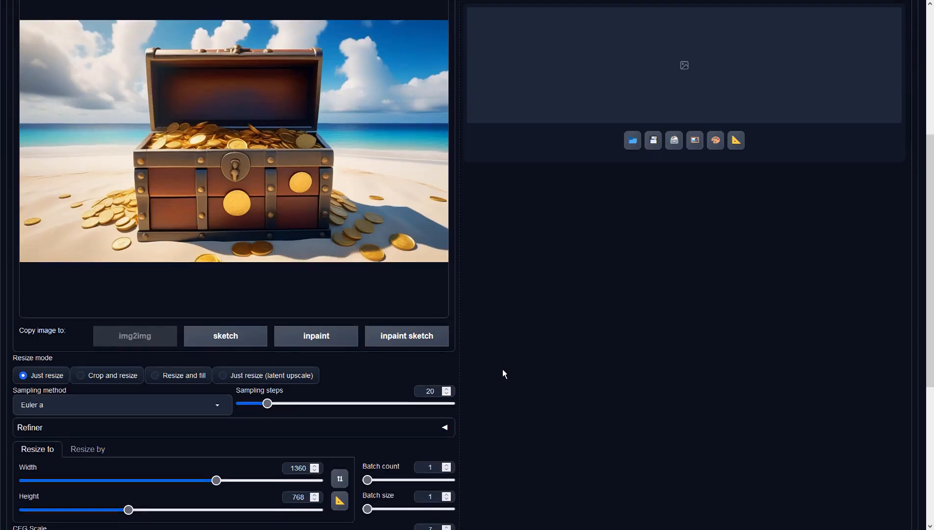
pyautogui.scroll(-1, 502, 369)
pyautogui.click(206, 366)
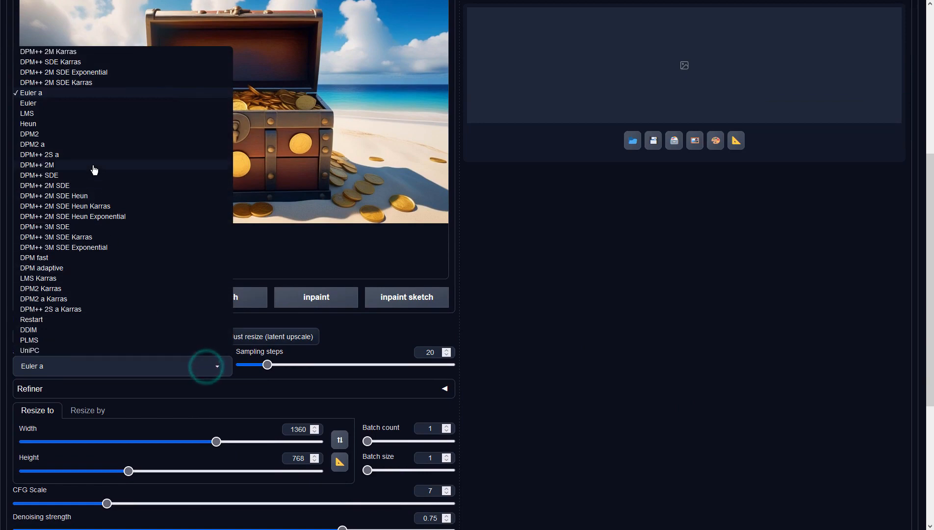
pyautogui.scroll(5, 95, 169)
pyautogui.click(69, 257)
pyautogui.scroll(-5, 252, 392)
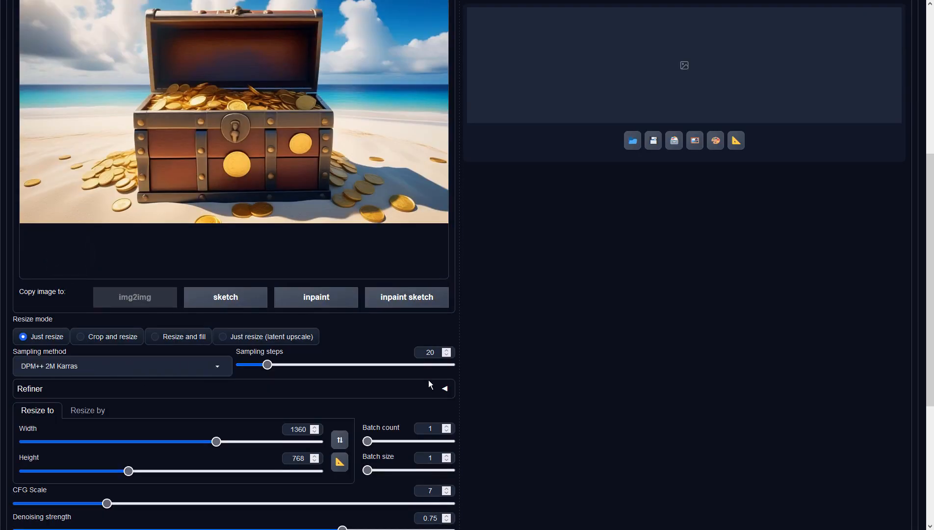
# Set the img2img denoising strength to 0.9.
pyautogui.scroll(-5, 430, 384)
pyautogui.moveTo(340, 320); pyautogui.dragTo(408, 327)
pyautogui.click(562, 328)
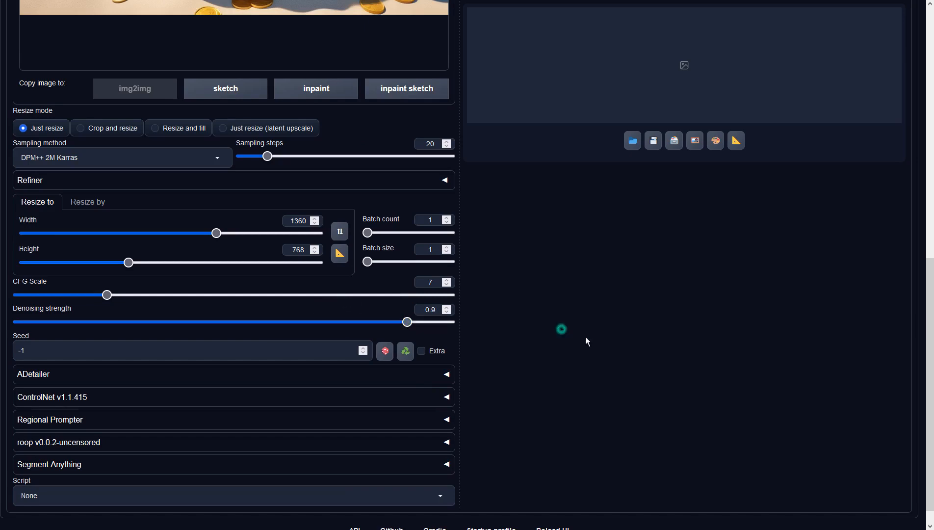
# Generate the img2img version of the treasure chest, view the result enlarged and close the enlarged view.
pyautogui.scroll(10, 587, 341)
pyautogui.click(811, 88)
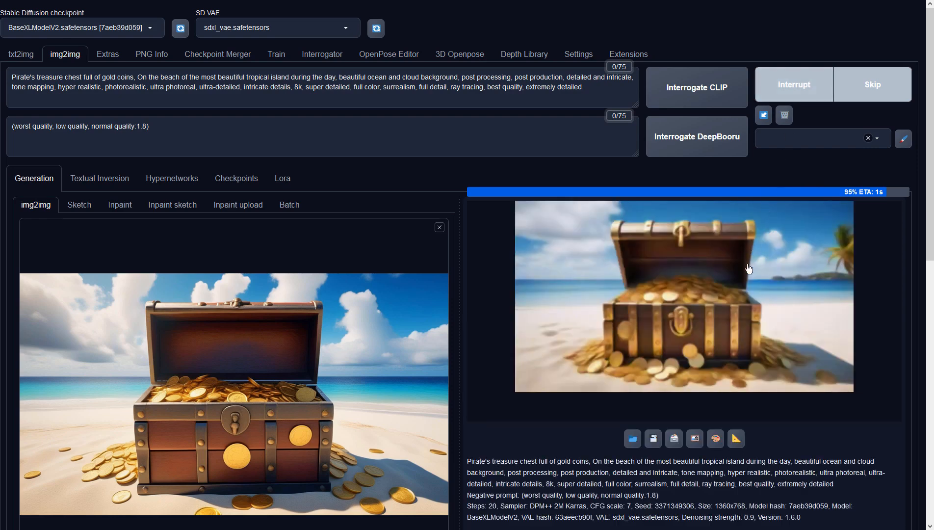
pyautogui.click(748, 265)
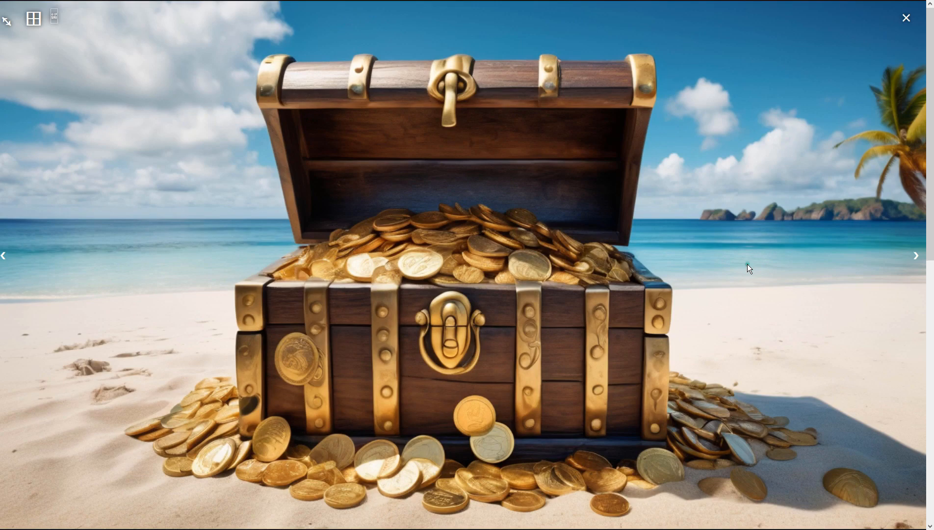
pyautogui.click(747, 264)
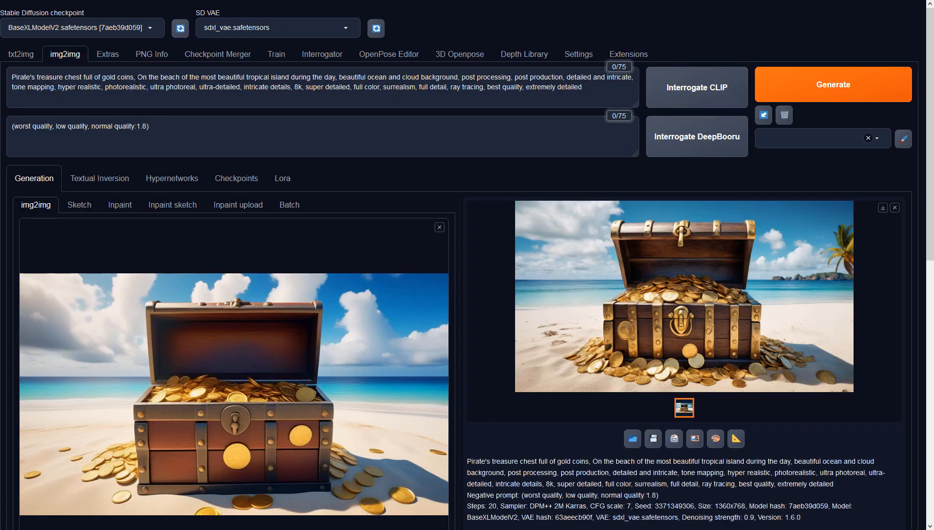
# In the prompt, enclose the scene description through "cloud background" in parentheses and insert ", a lot of palm trees," after "beautiful ocean".
pyautogui.click(336, 78)
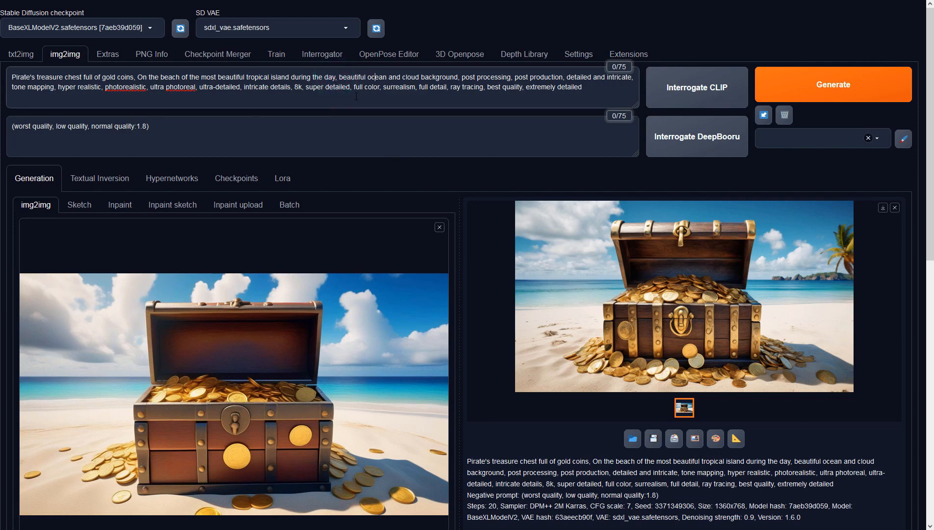
pyautogui.write(')')
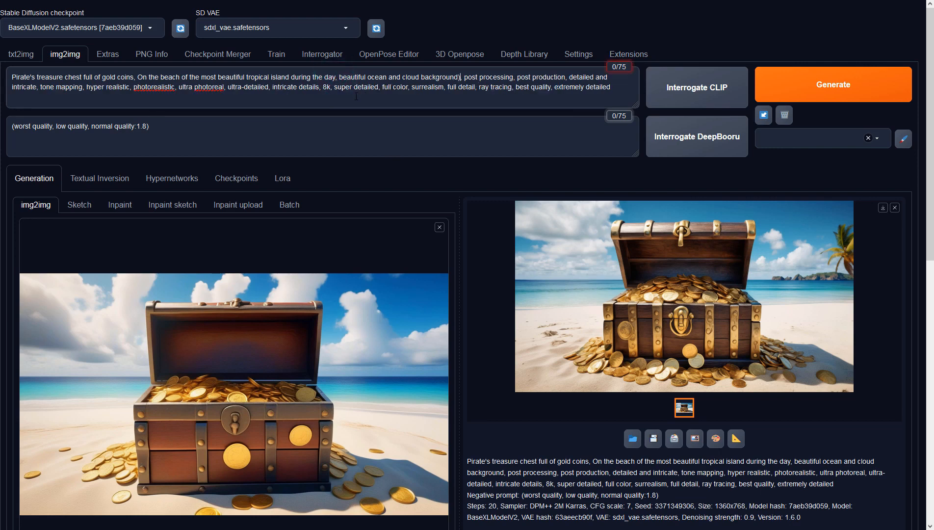
pyautogui.press('Home')
pyautogui.write('(')
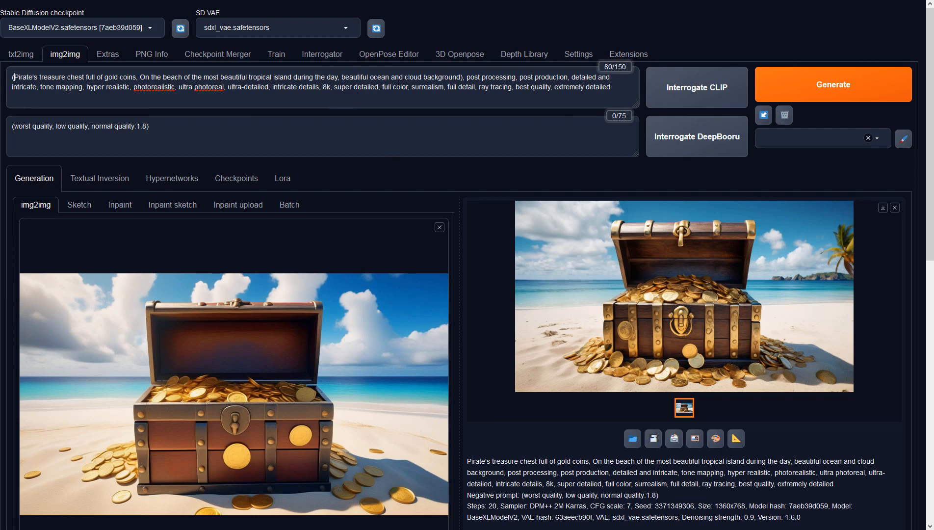
pyautogui.click(391, 77)
pyautogui.write(', a l')
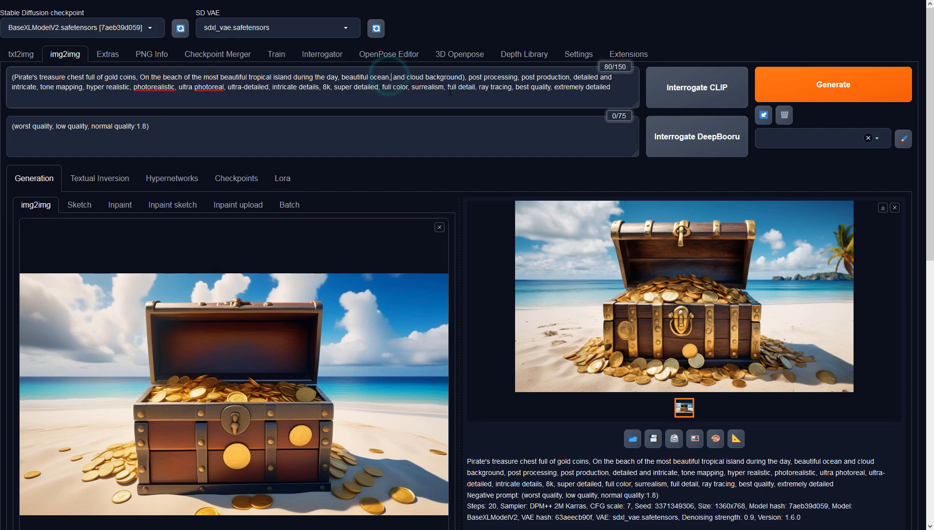
pyautogui.write('ot of palm tree')
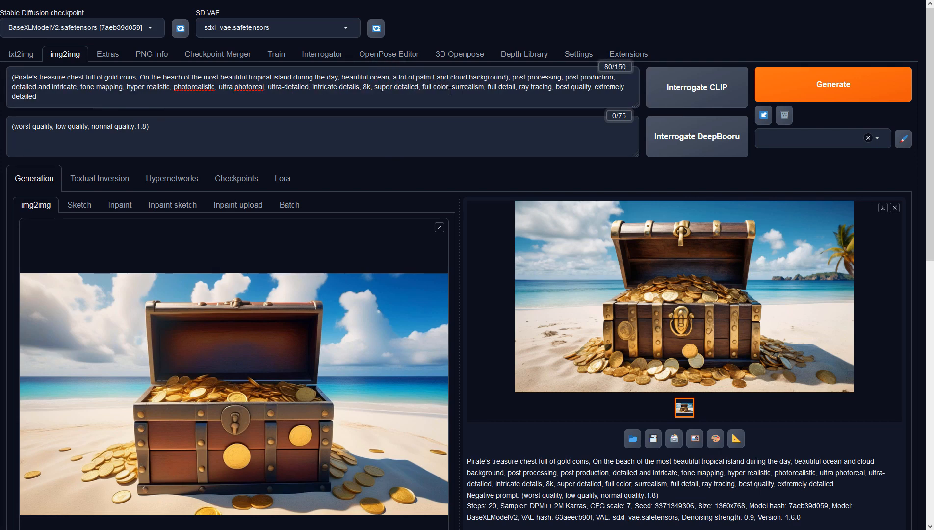
pyautogui.write('s,')
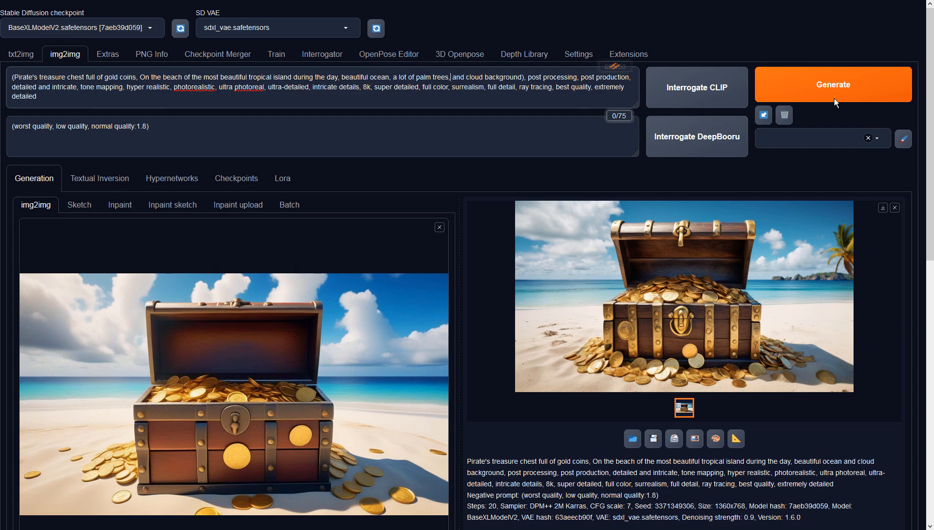
# Generate the image with the palm tree prompt, view it enlarged and close the enlarged view.
pyautogui.click(850, 95)
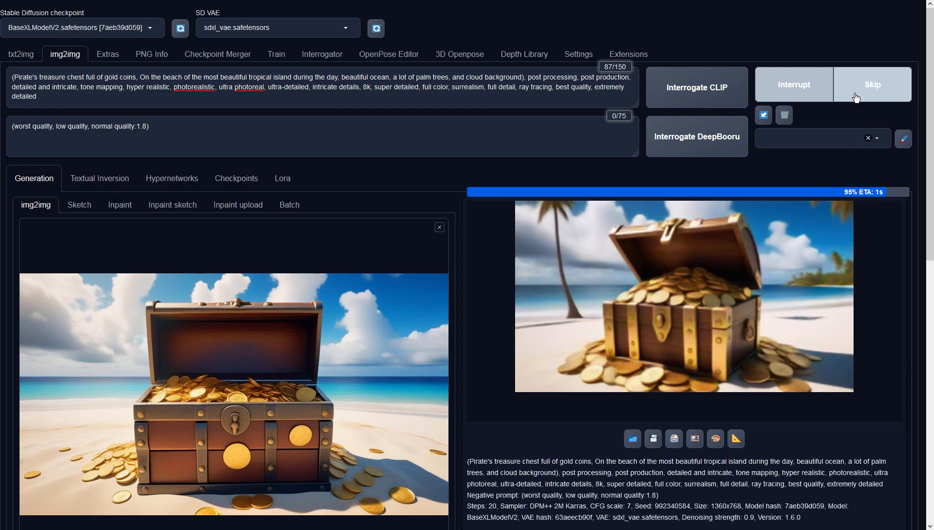
pyautogui.click(757, 254)
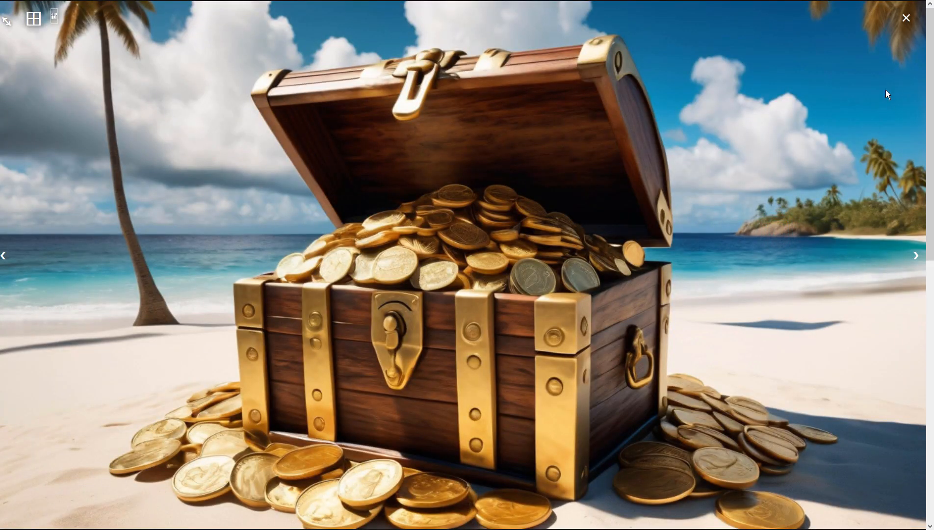
pyautogui.click(701, 294)
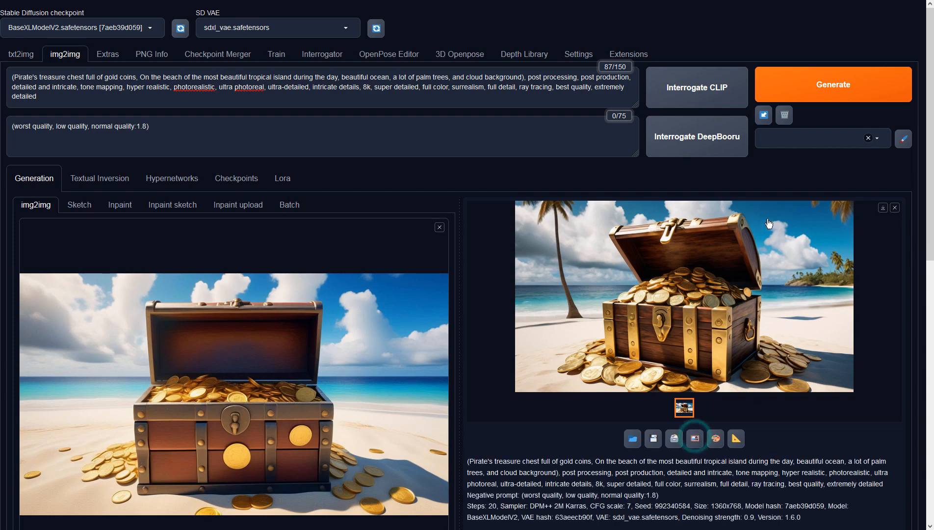
# Generate a variation using the palm tree result as the new img2img source and view it enlarged.
pyautogui.click(803, 96)
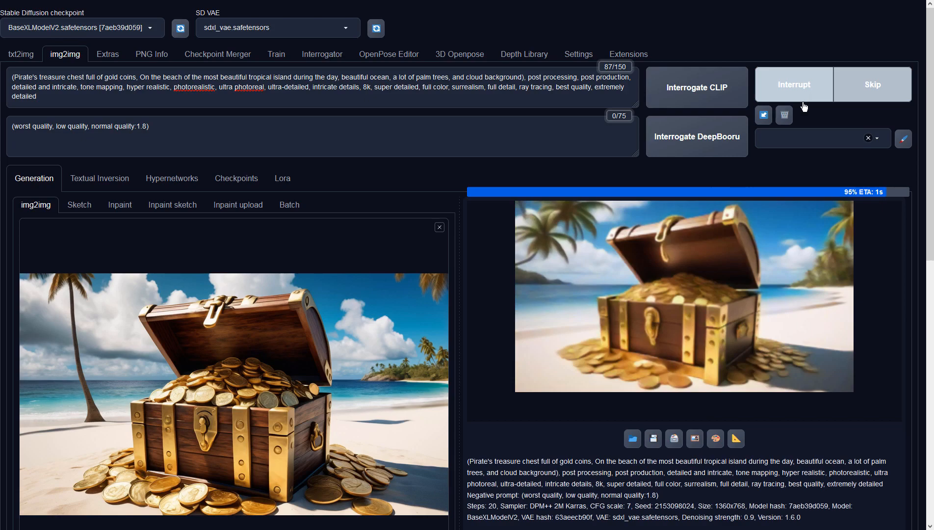
pyautogui.click(719, 269)
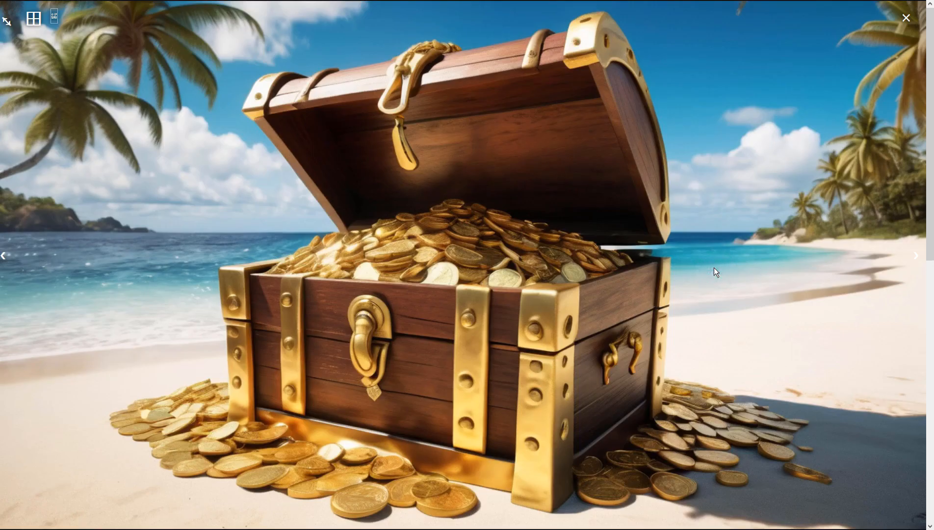
pyautogui.click(714, 267)
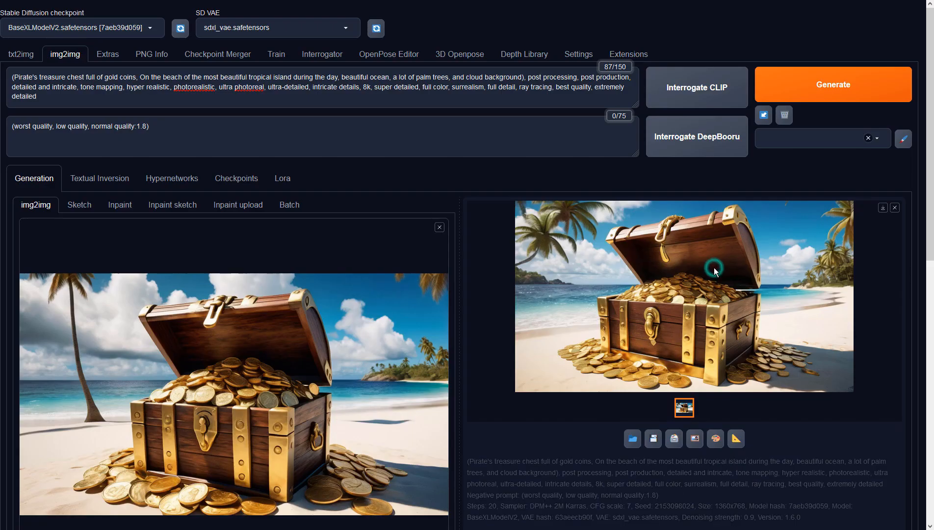
# Generate another variation from the same source, check it enlarged and send it to img2img as the new source image.
pyautogui.click(817, 85)
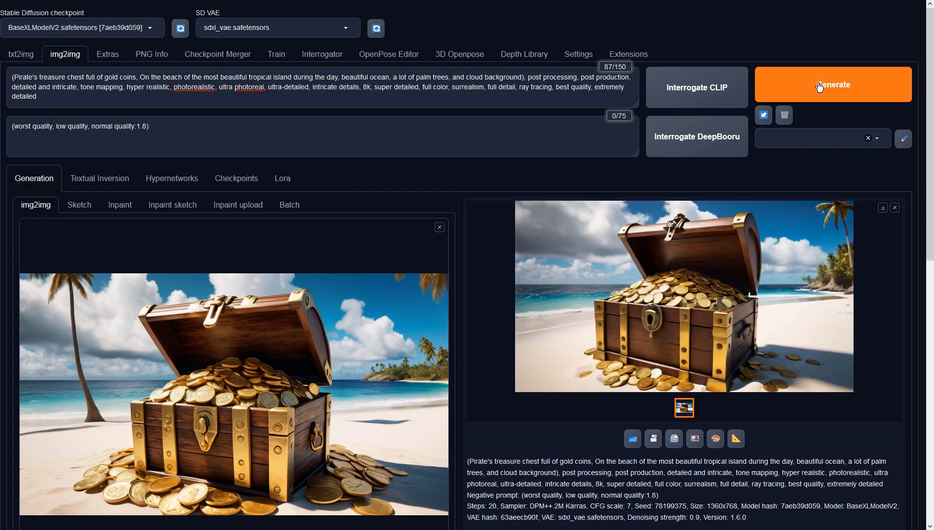
pyautogui.click(713, 280)
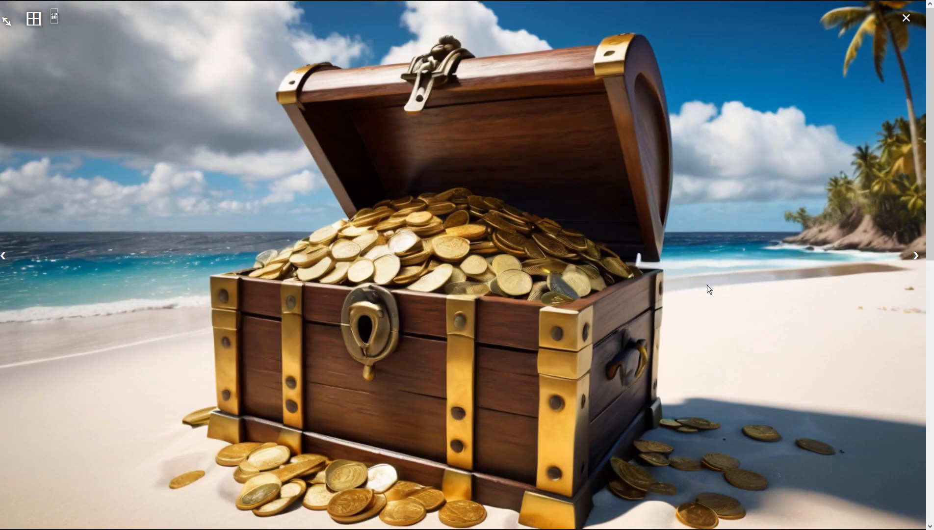
pyautogui.click(707, 284)
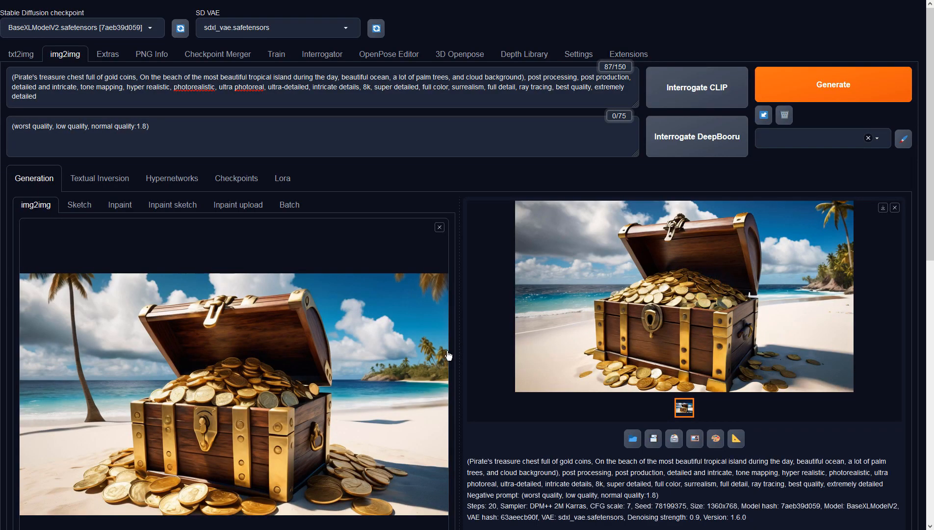
pyautogui.click(691, 441)
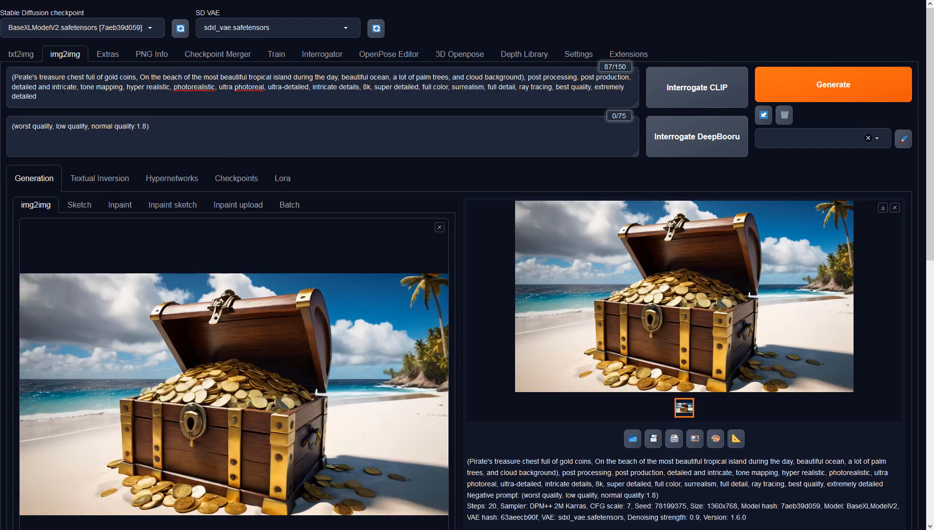
pyautogui.click(134, 77)
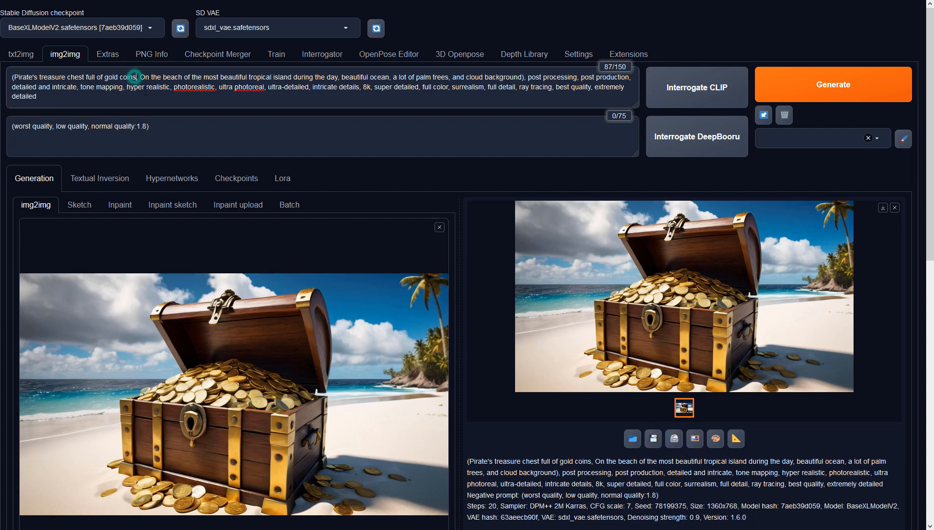
pyautogui.write('in the')
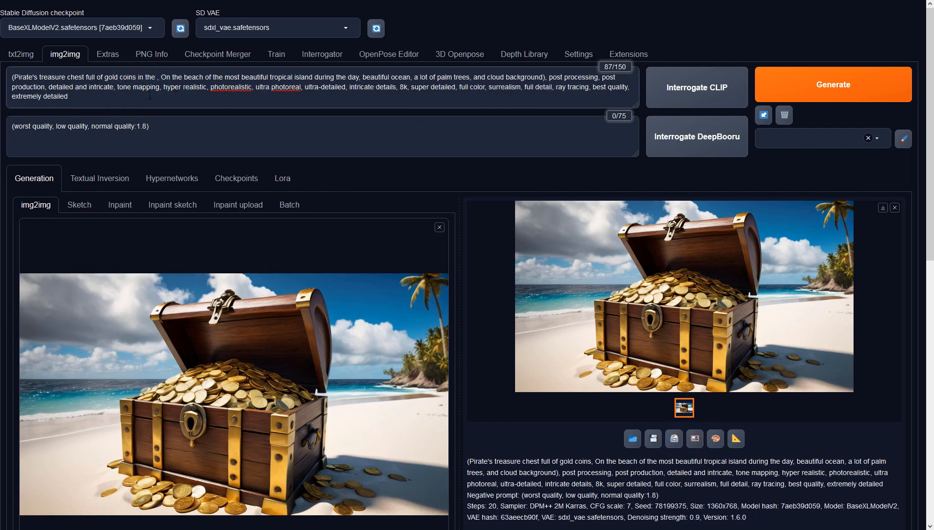
pyautogui.press('BackSpace')
pyautogui.press('BackSpace')
pyautogui.press('BackSpace')
pyautogui.press('BackSpace')
pyautogui.press('BackSpace')
pyautogui.press('BackSpace')
pyautogui.press('BackSpace')
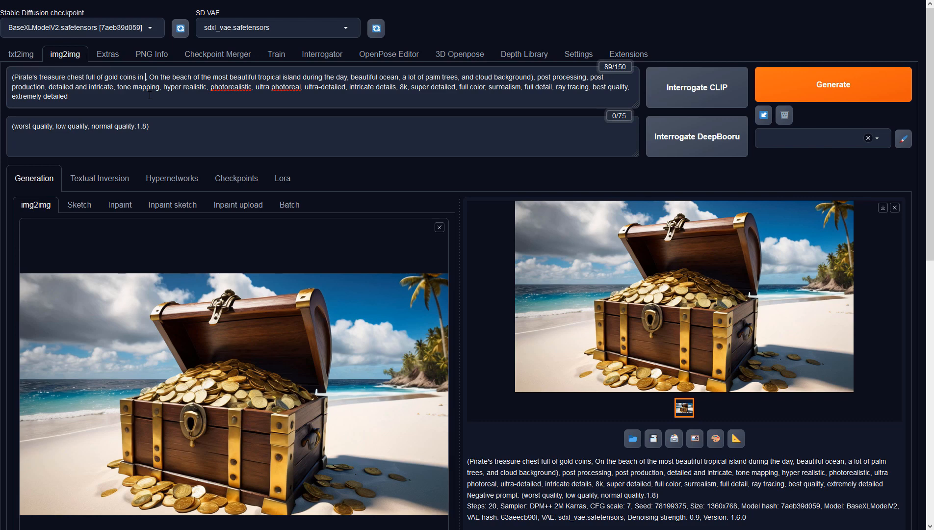
pyautogui.press('BackSpace')
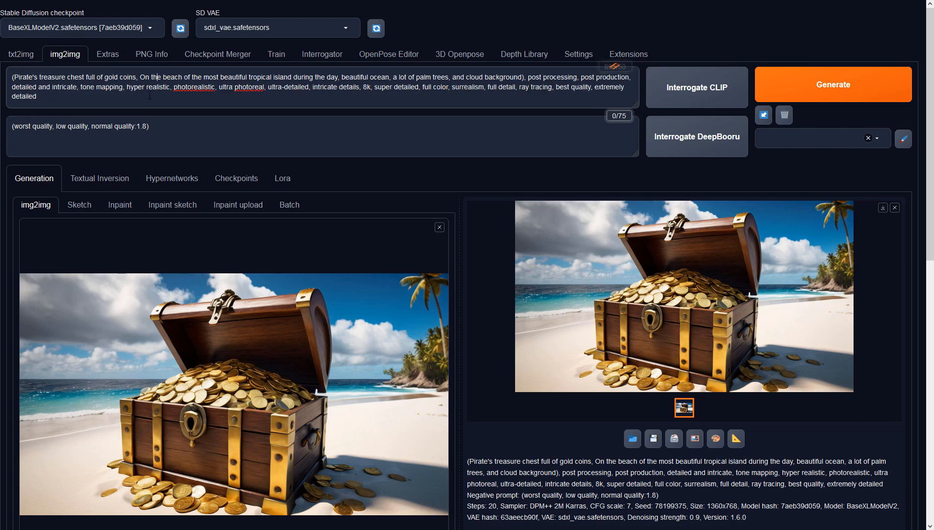
# Insert the word "forest" before "beach" in the prompt.
pyautogui.press('Right')
pyautogui.press('Right')
pyautogui.press('Right')
pyautogui.press('Right')
pyautogui.press('Right')
pyautogui.press('Right')
pyautogui.press('Right')
pyautogui.press('Right')
pyautogui.press('Right')
pyautogui.write('forest')
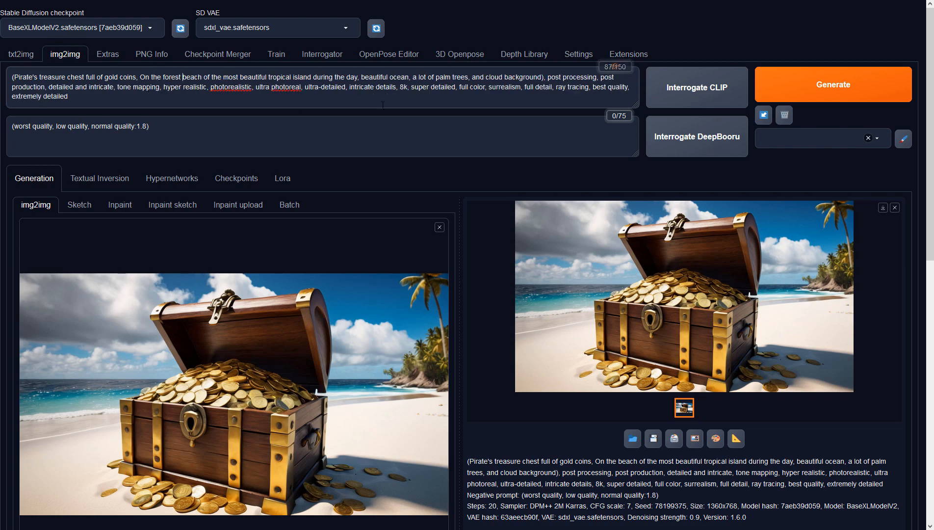
# Generate the image with the forest beach prompt and view the result enlarged.
pyautogui.click(796, 83)
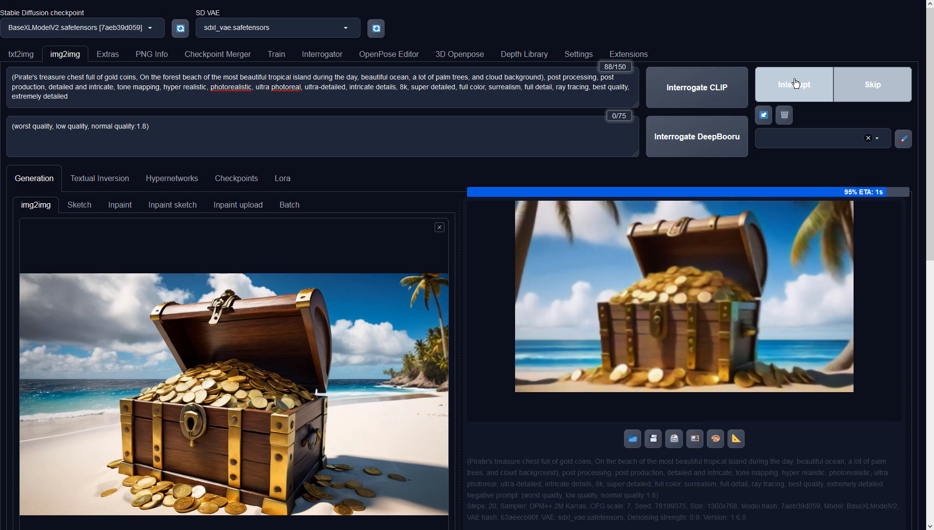
pyautogui.click(679, 235)
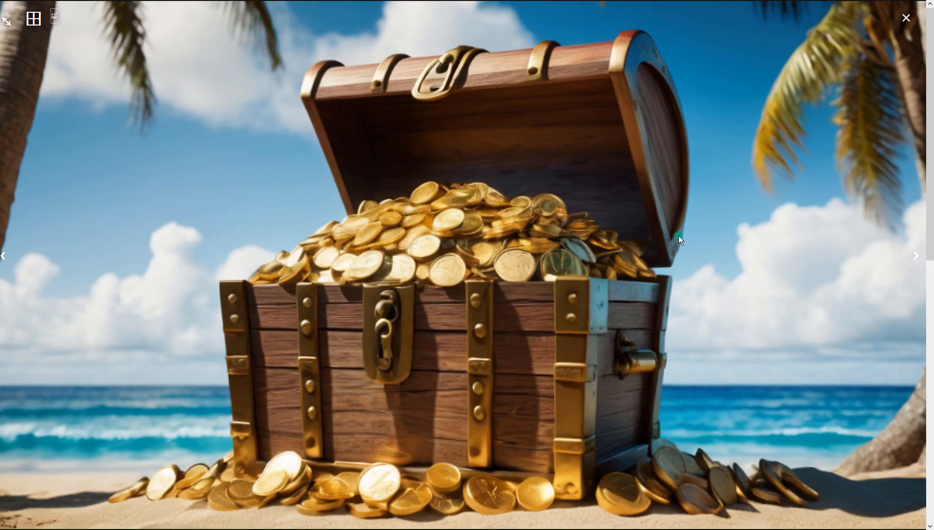